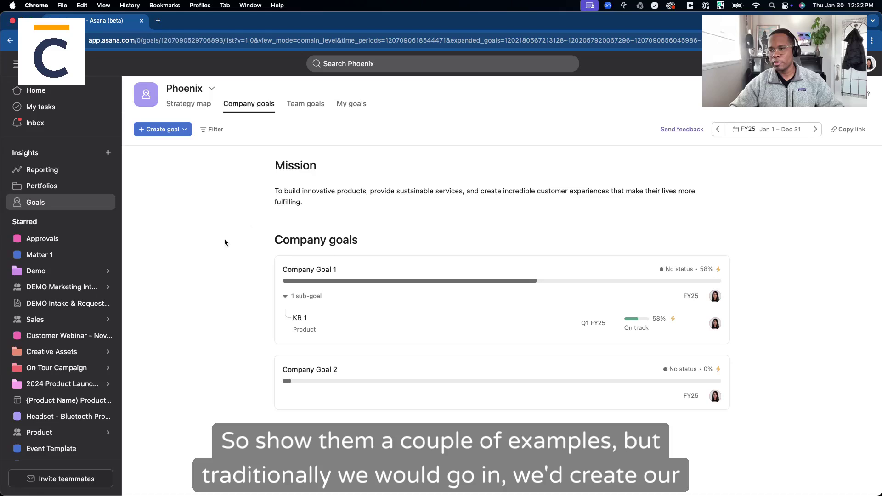
- Start a blank company goal titled 'Goal', set it to Private, and add a teammate as a member
left_click(168, 134)
left_click(168, 151)
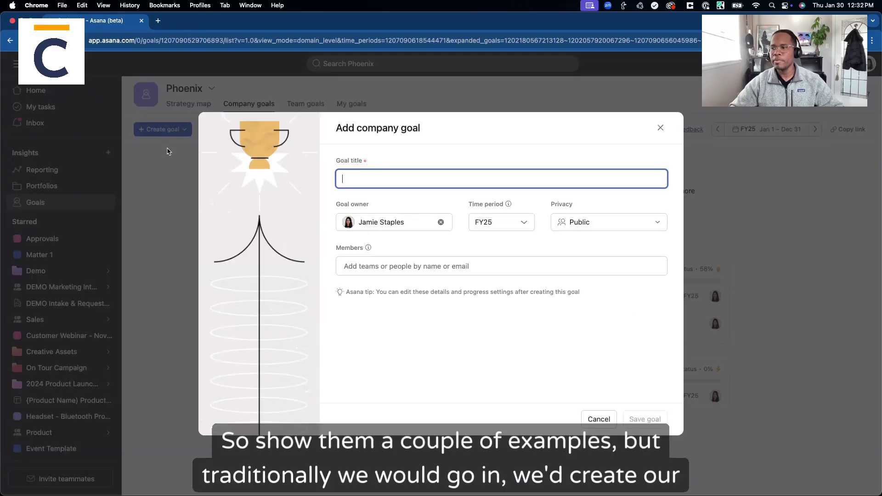
type("Goal")
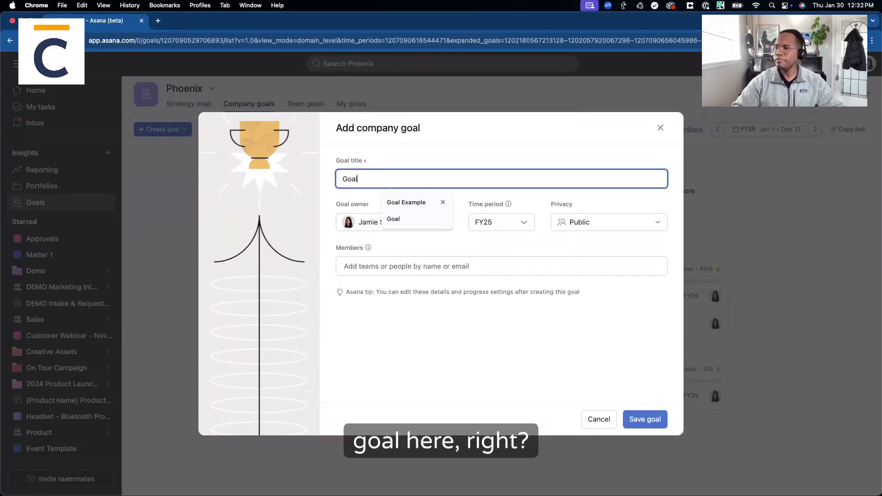
left_click(536, 373)
left_click(590, 225)
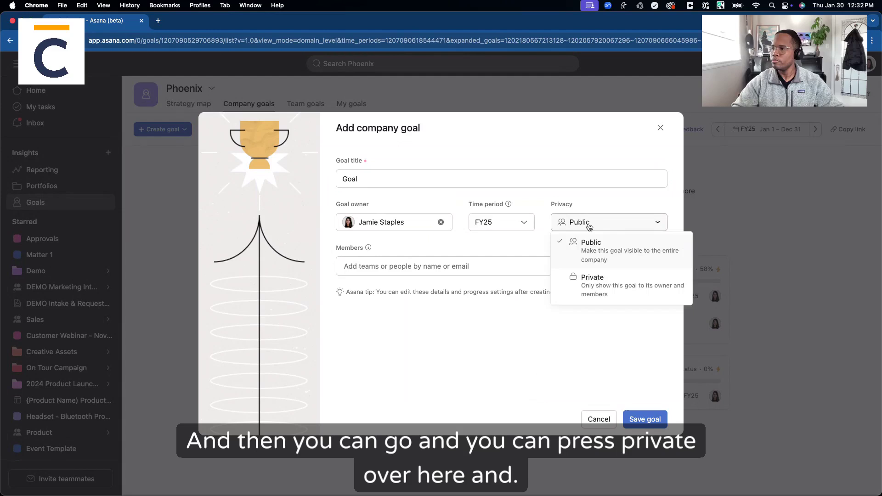
left_click(595, 288)
left_click(455, 270)
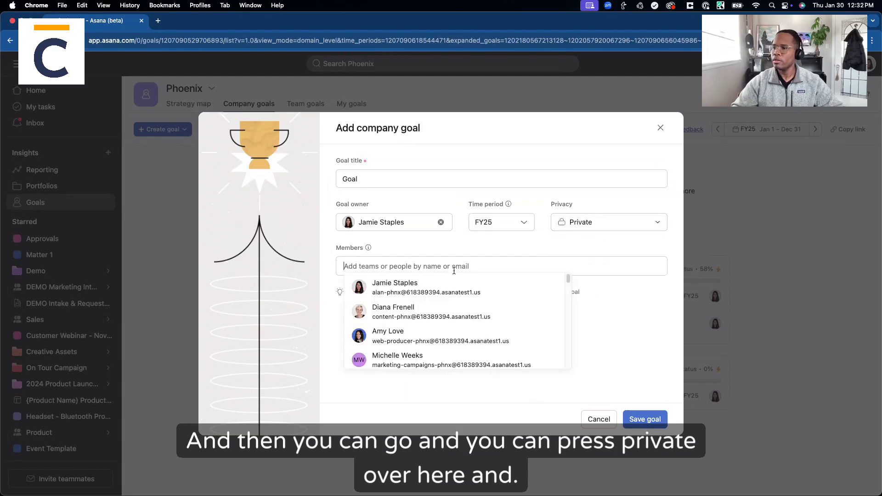
left_click(406, 308)
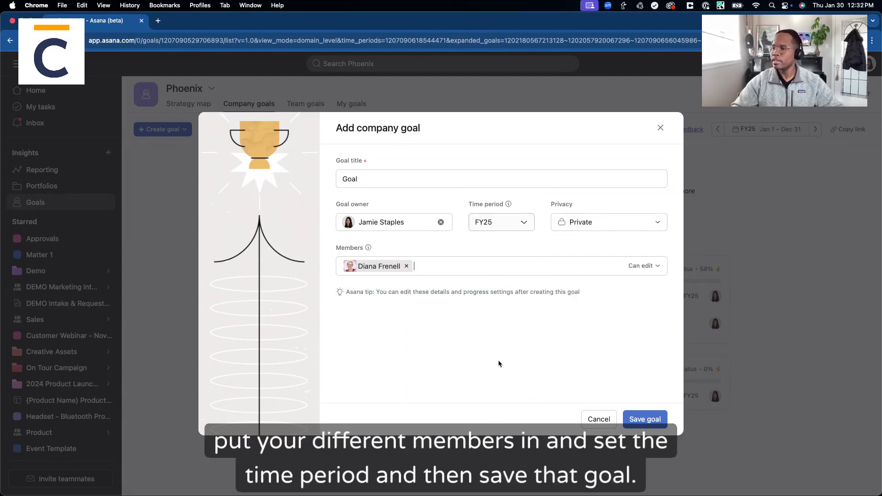
- Save the new goal and return to the Company goals list
left_click(644, 420)
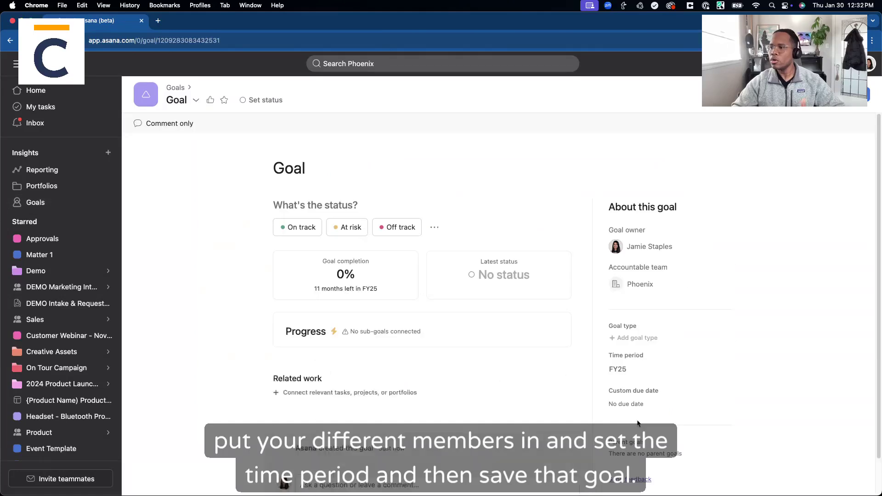
scroll(410, 324, "down", 5)
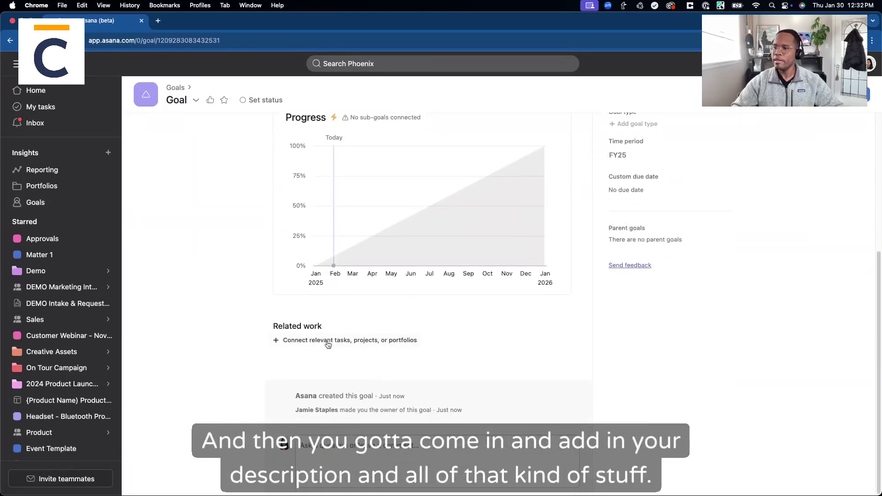
scroll(338, 359, "down", 4)
left_click(317, 298)
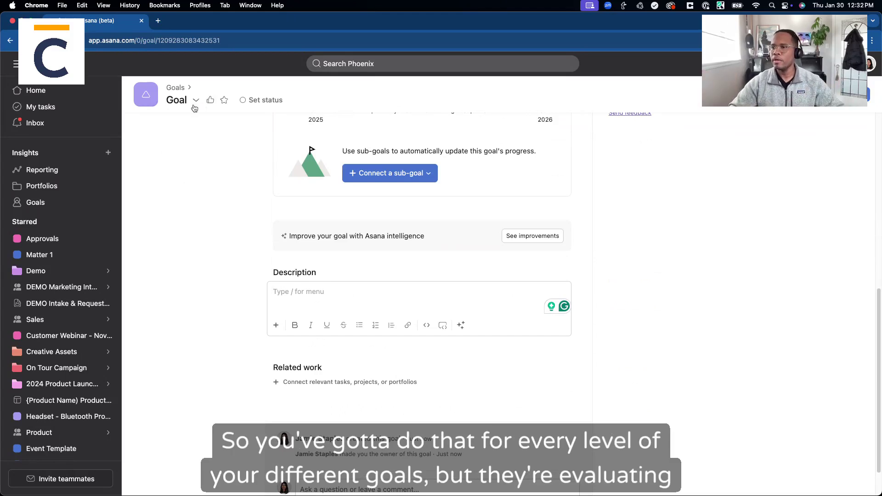
left_click(175, 88)
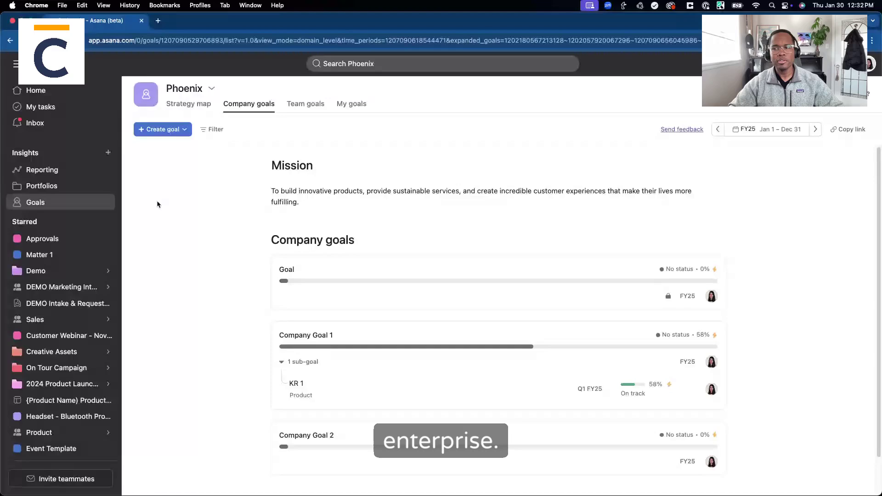
- Preview the goal creation templates, then choose Edit goal templates from the Phoenix menu
left_click(166, 134)
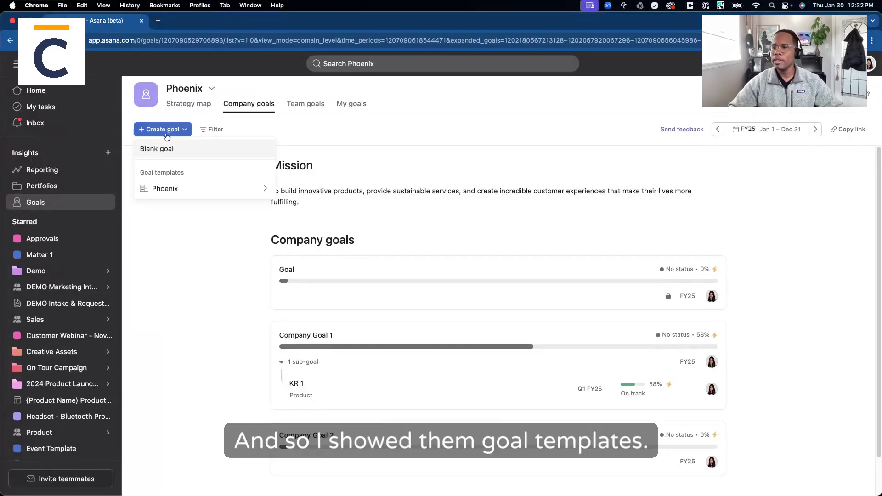
mouse_move(160, 191)
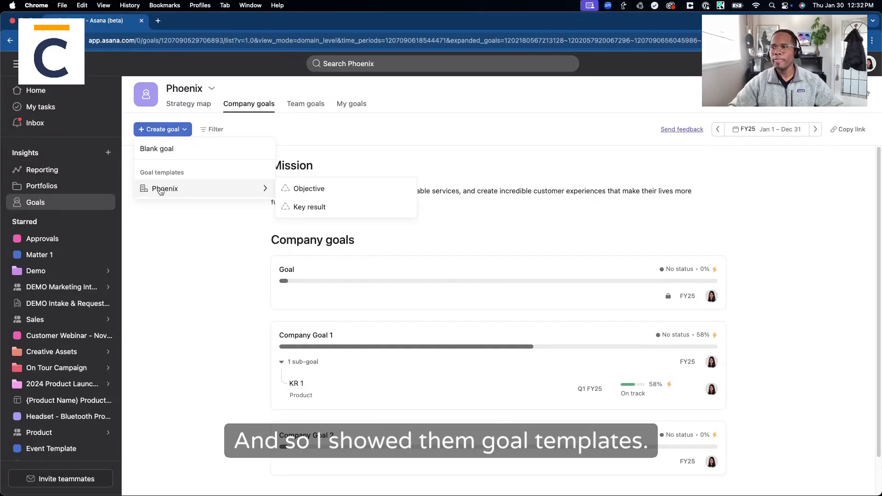
left_click(211, 89)
left_click(212, 88)
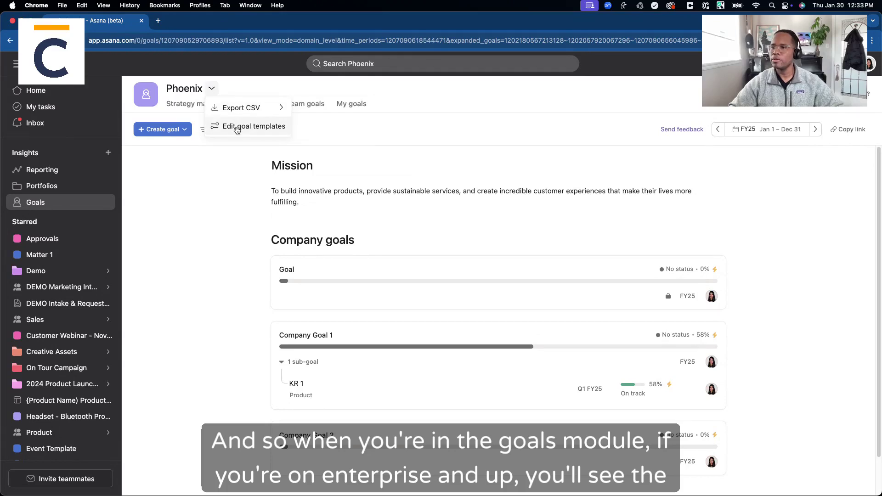
left_click(237, 126)
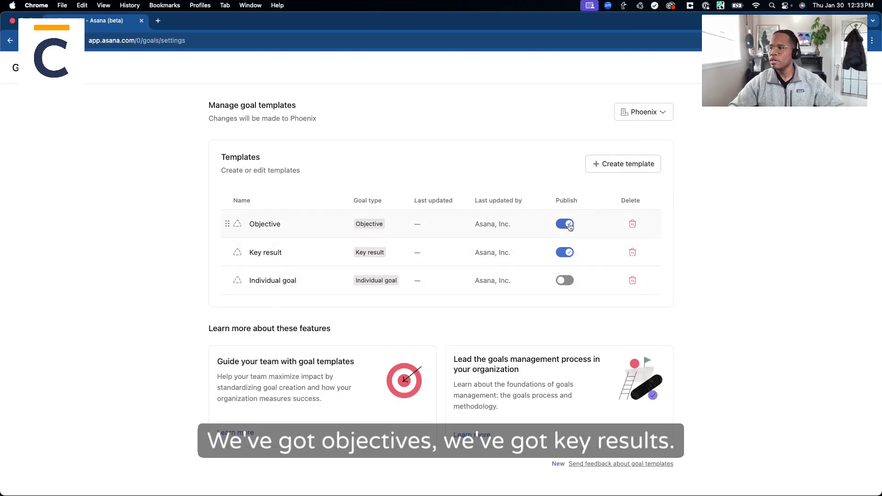
- Open the Objective template and review its template name and goal title fields
left_click(270, 224)
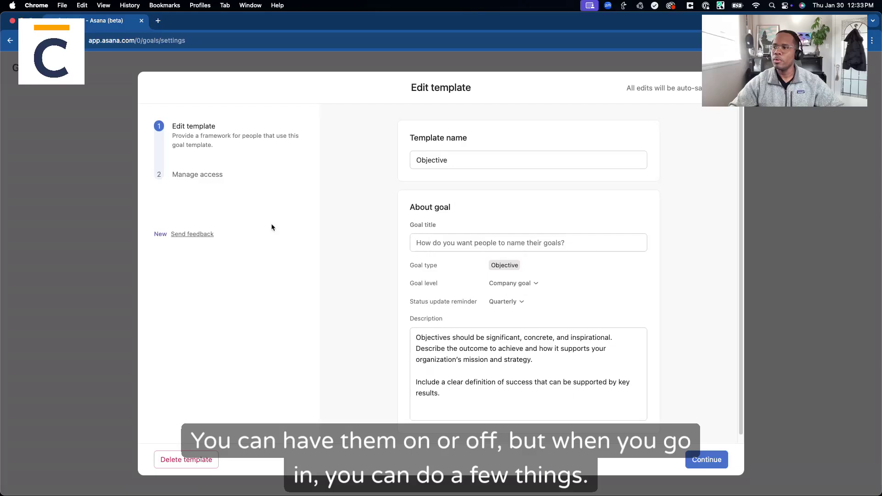
left_click(465, 160)
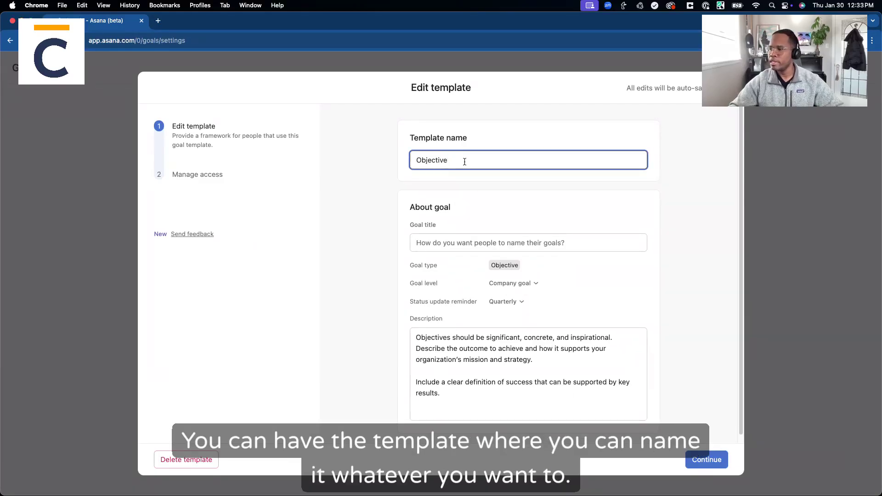
left_click(440, 245)
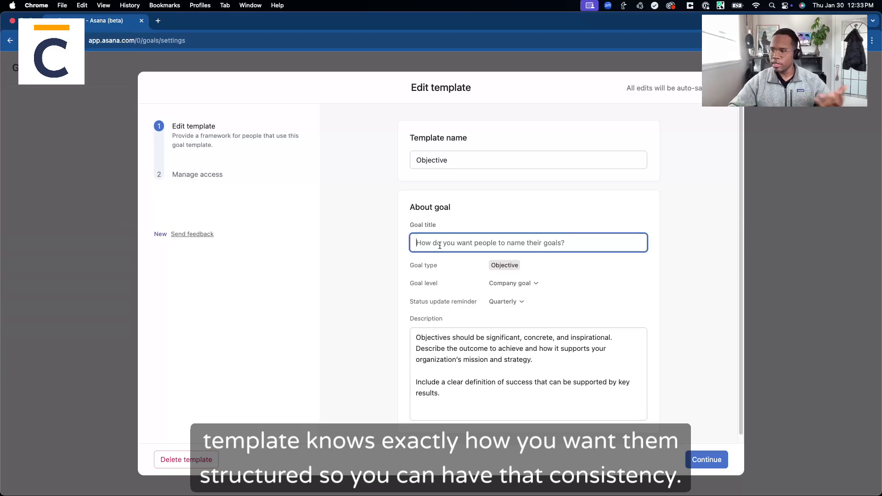
- Keep the template's goal level as Company goal and status reminders as Quarterly
left_click(520, 288)
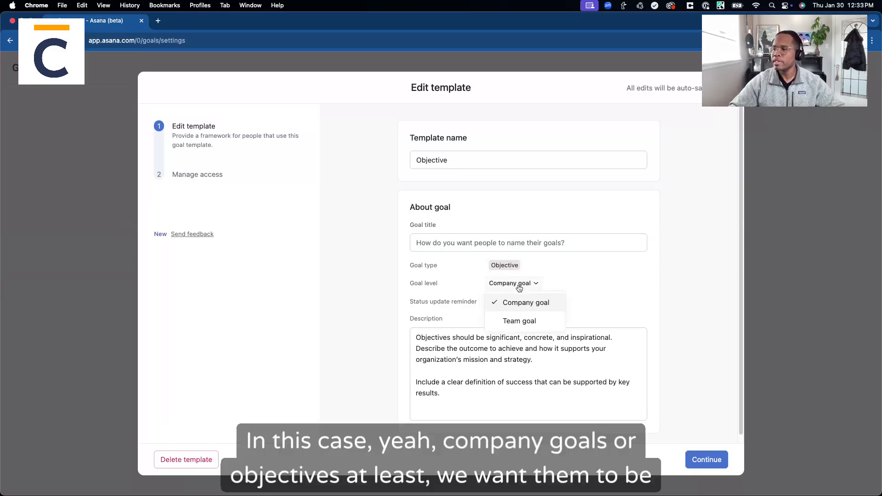
left_click(616, 286)
left_click(514, 283)
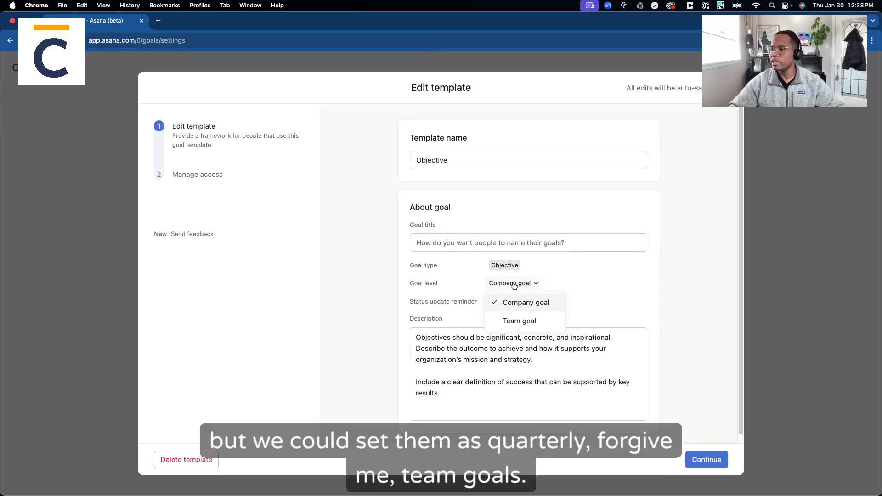
left_click(579, 315)
left_click(512, 306)
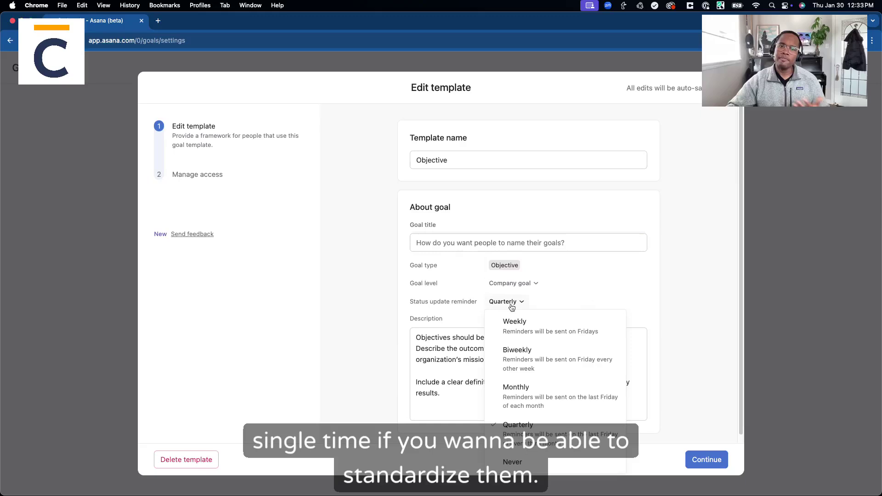
left_click(585, 280)
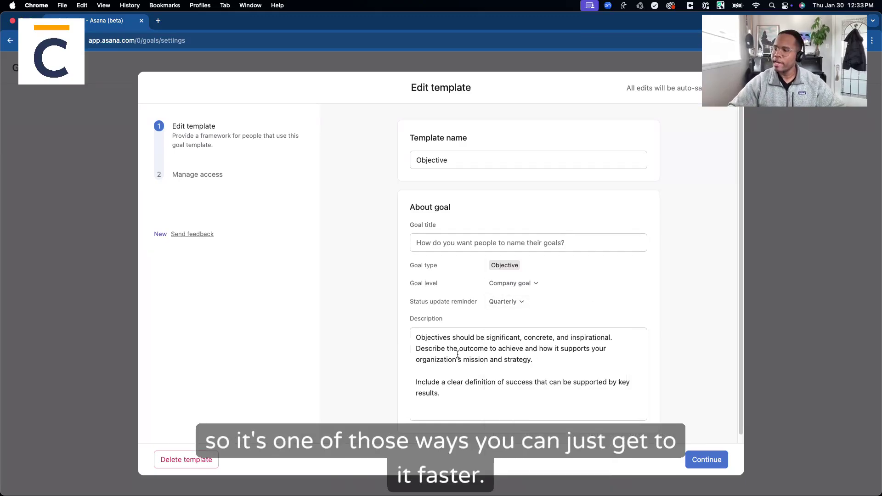
left_click_drag(416, 338, 457, 393)
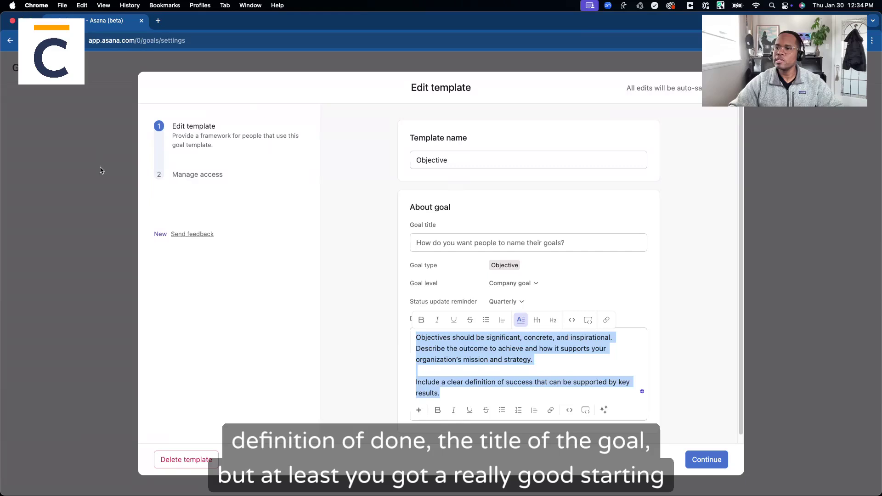
left_click(203, 178)
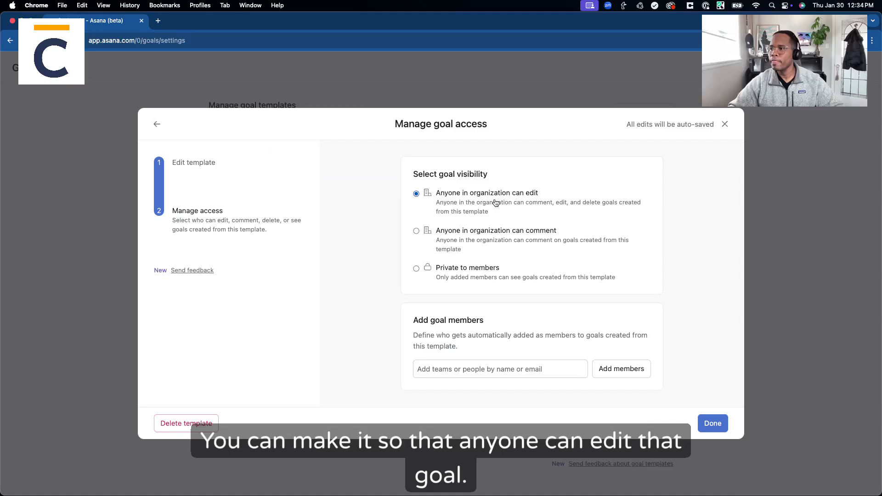
- Set the Objective template's goal access to Private to members, then close the access settings
left_click(466, 245)
left_click(458, 269)
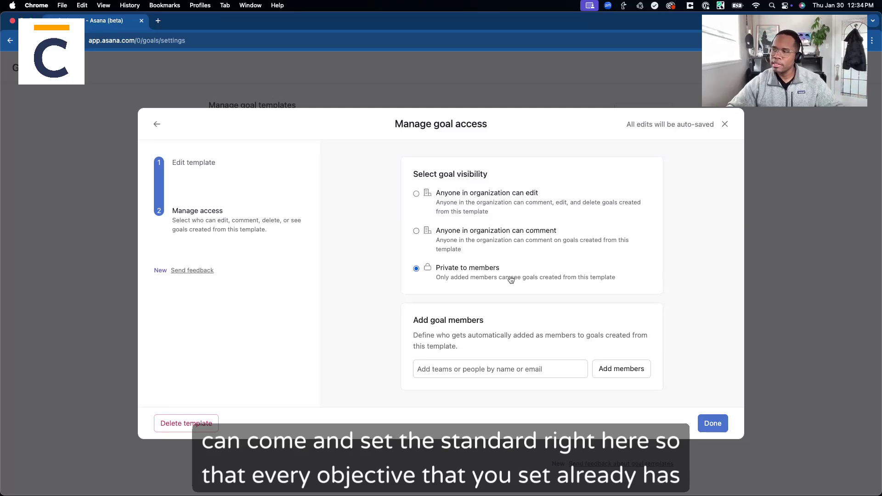
left_click(476, 371)
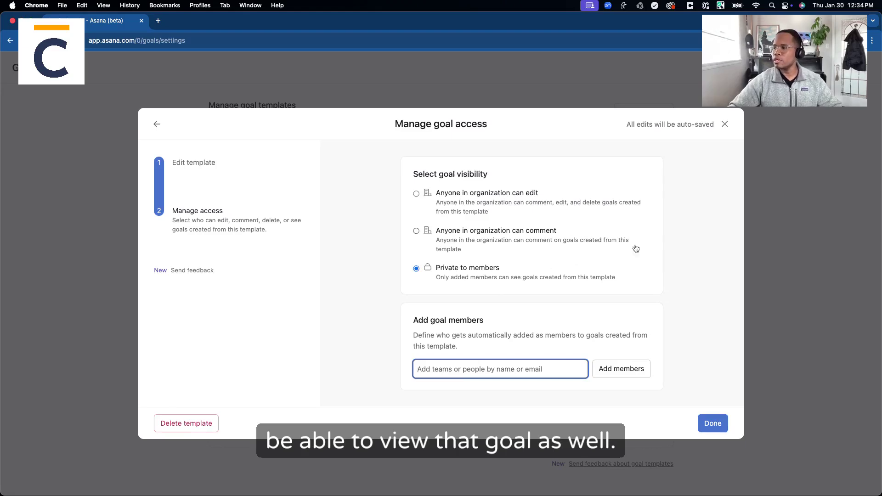
left_click(724, 124)
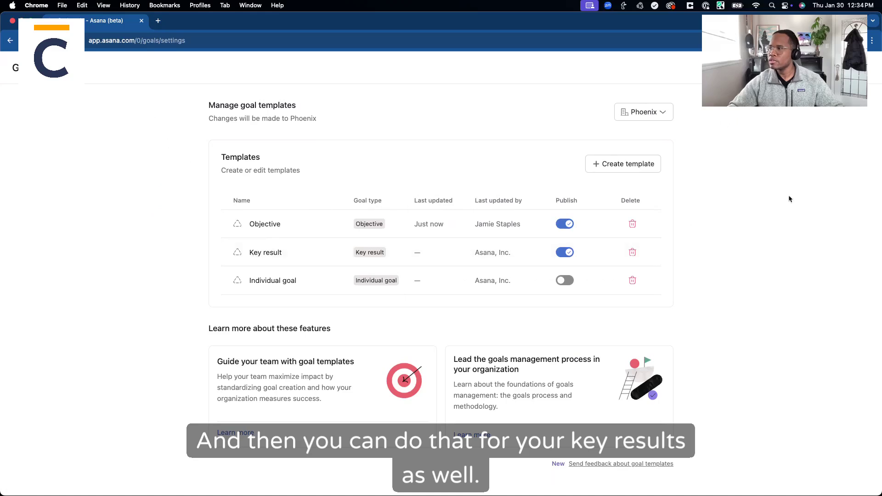
- Go back to the Phoenix Company goals page and scroll through Goal, Company Goal 1 and Company Goal 2
key("super+bracketleft")
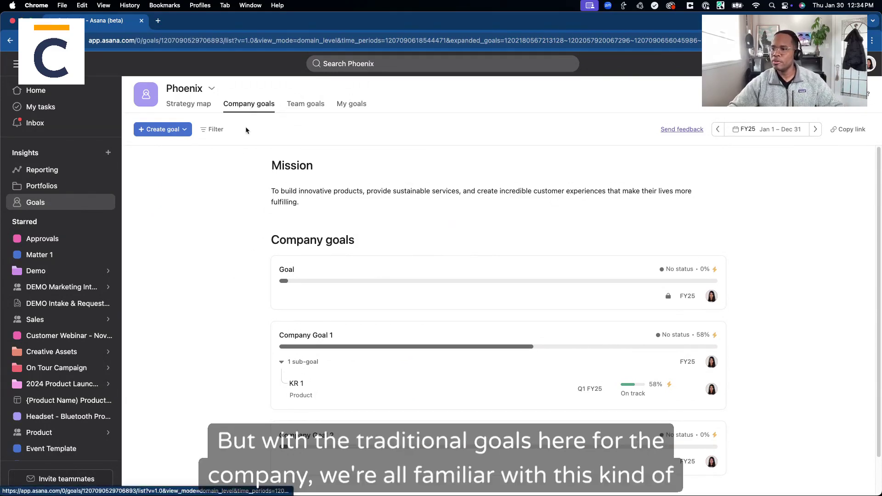
scroll(266, 276, "down", 2)
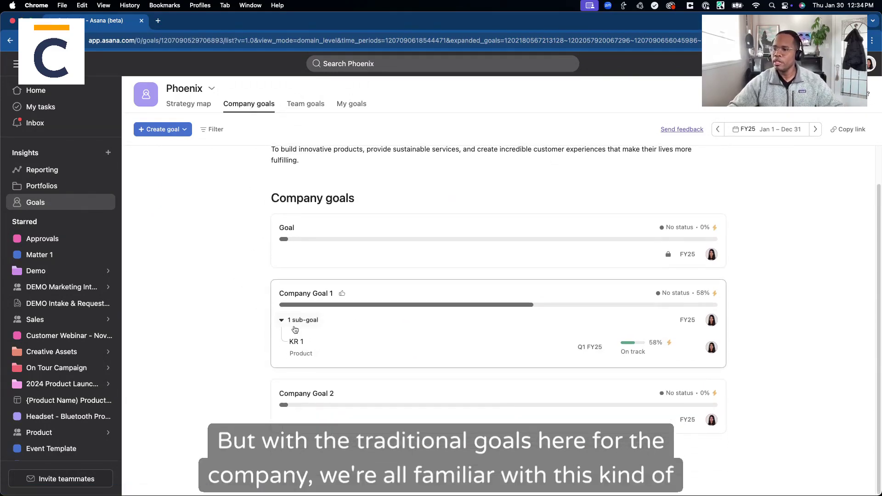
scroll(285, 326, "up", 2)
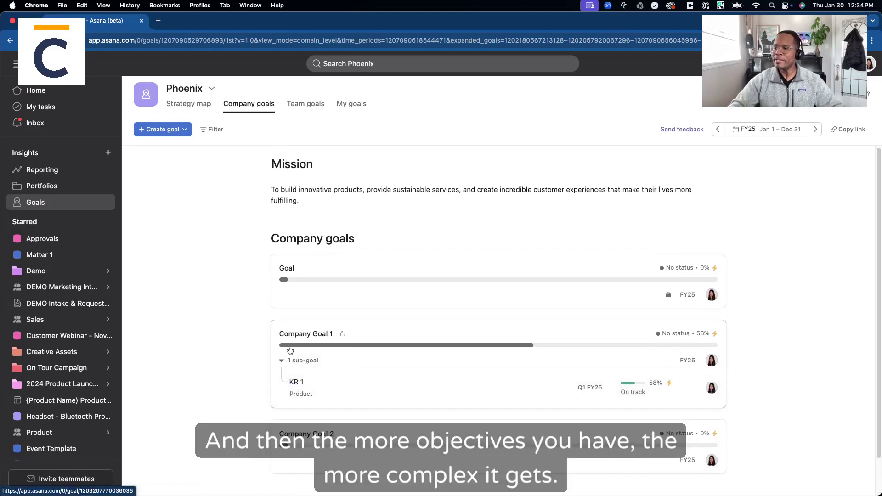
scroll(326, 326, "down", 2)
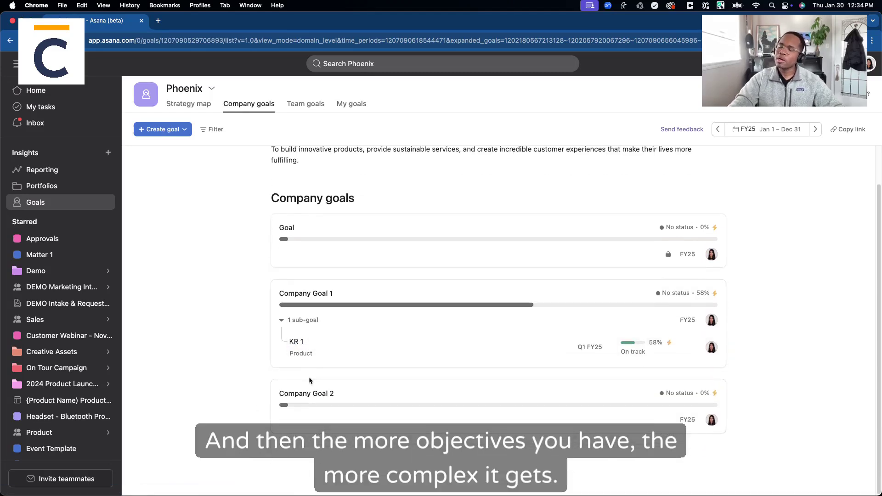
left_click(296, 342)
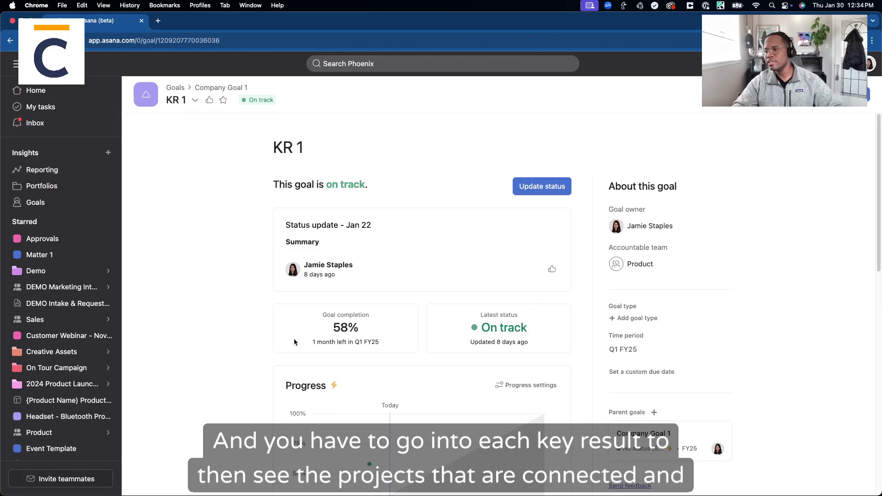
scroll(360, 337, "down", 1)
scroll(360, 335, "down", 15)
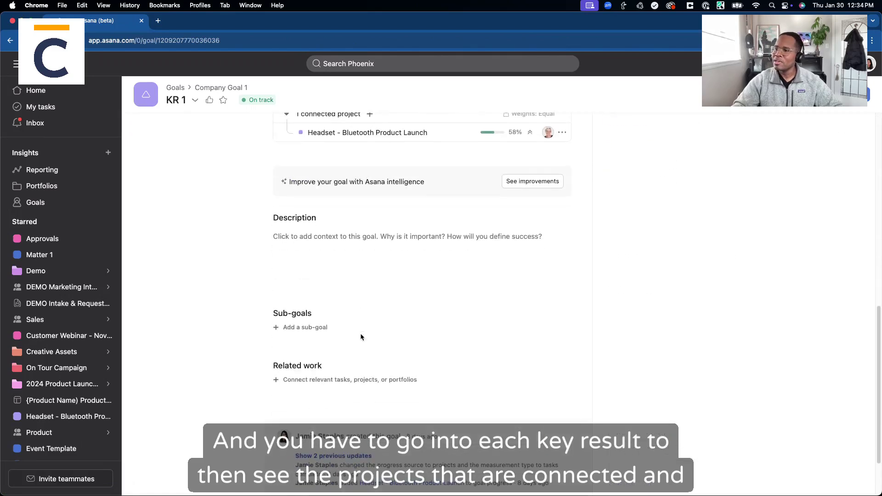
scroll(362, 250, "up", 15)
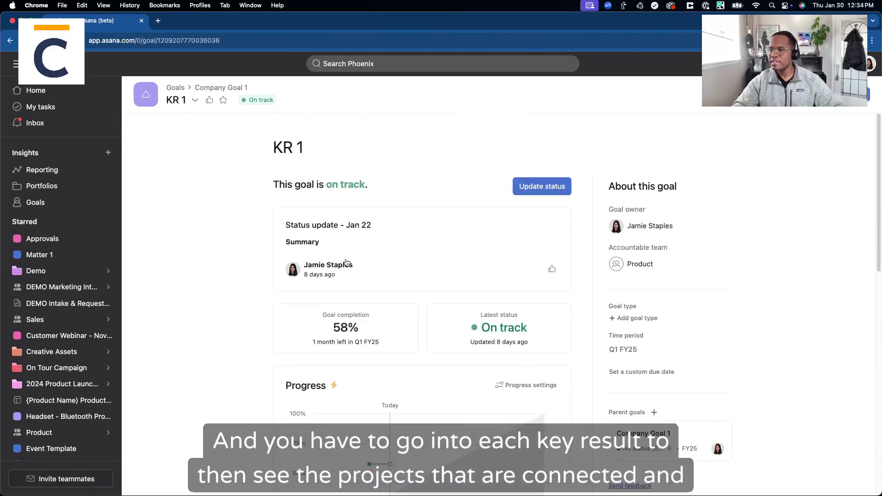
left_click(175, 87)
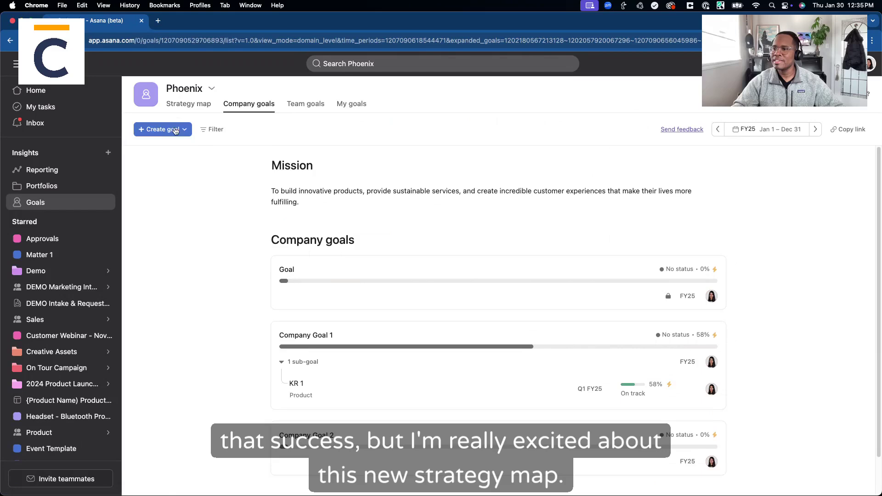
- Switch to the Strategy map with the sidebar hidden and trace the mission down to the Headset project
left_click(192, 105)
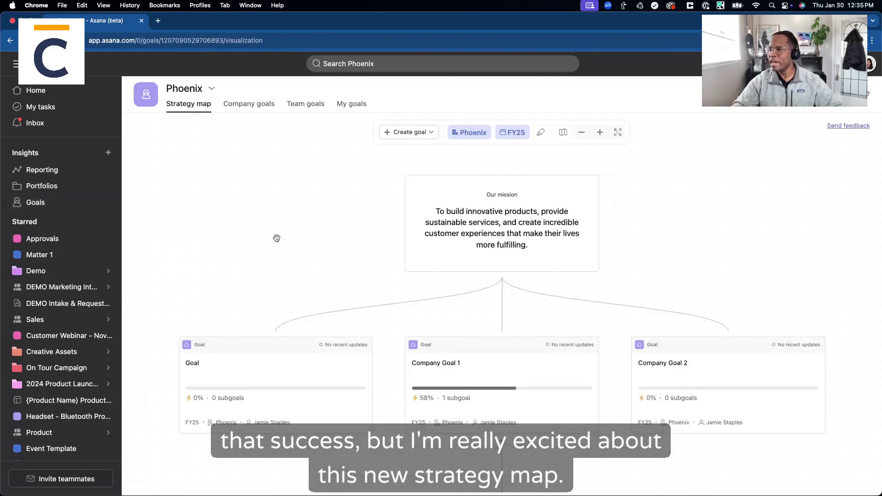
left_click(12, 68)
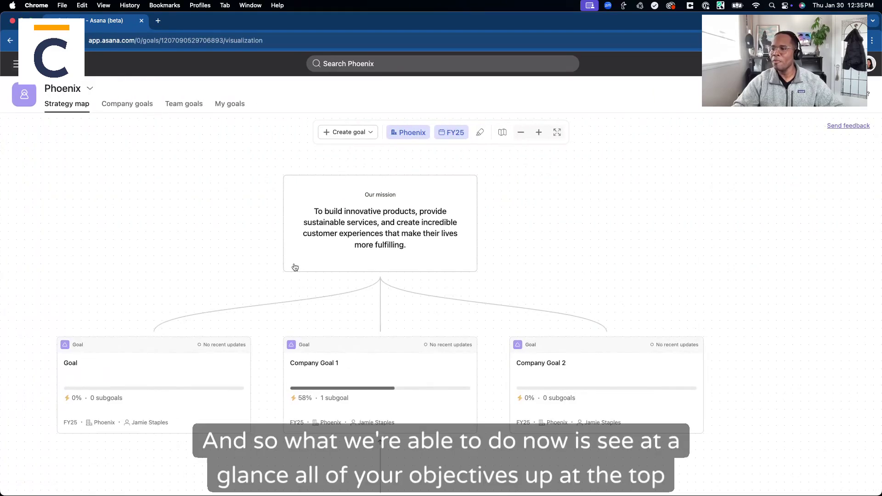
scroll(188, 265, "down", 1)
scroll(188, 265, "down", 5)
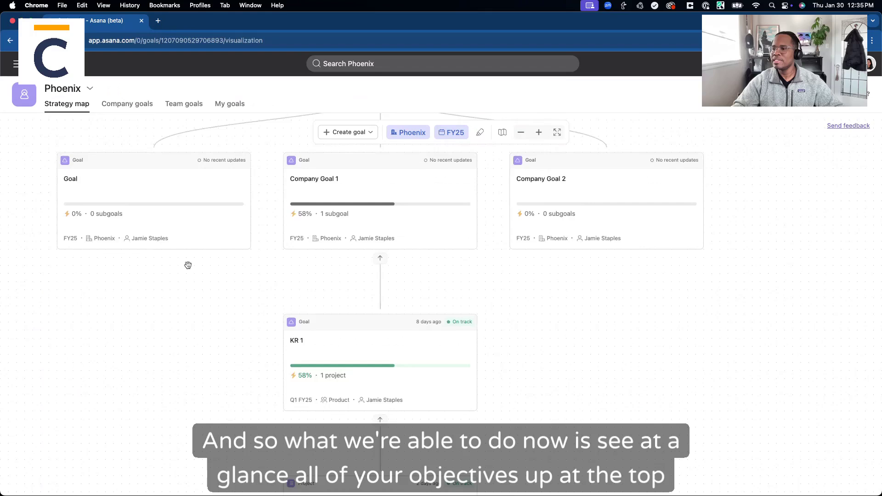
scroll(187, 263, "up", 8)
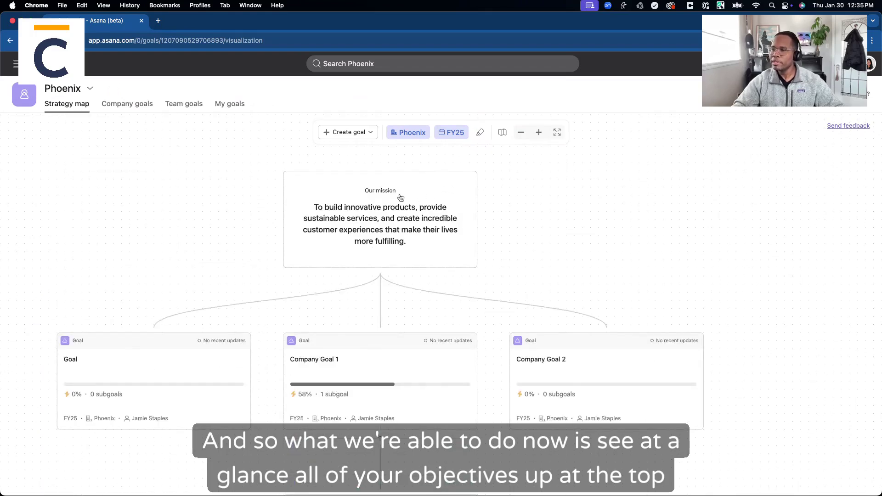
scroll(363, 234, "down", 3)
scroll(354, 239, "down", 10)
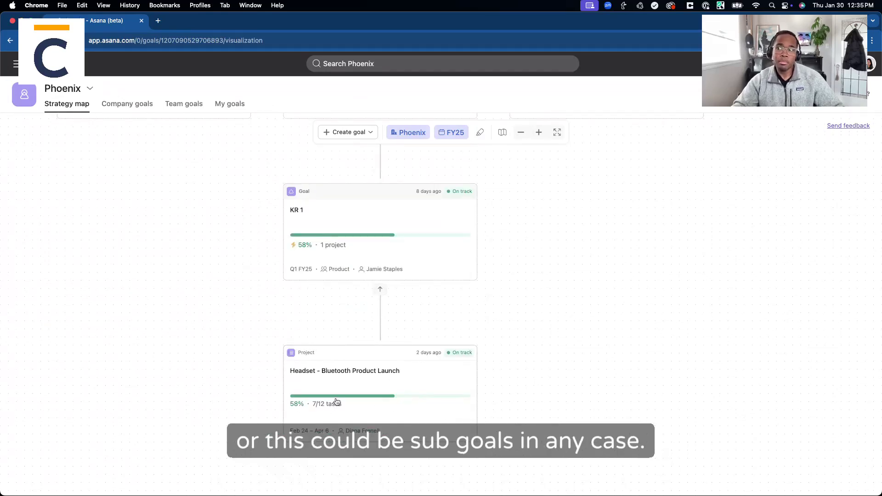
scroll(337, 403, "up", 7)
scroll(337, 403, "down", 8)
scroll(337, 402, "up", 14)
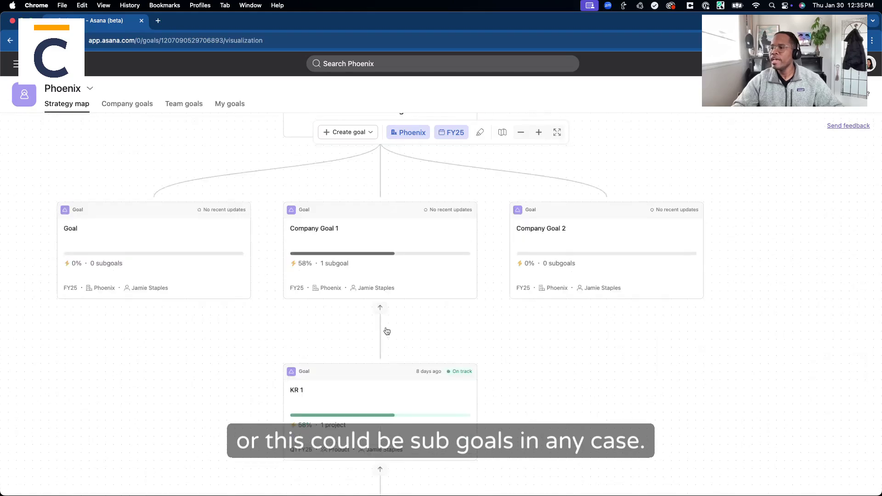
- Check the FY25 period and Phoenix team pickers on the map, leaving both unchanged
left_click(446, 133)
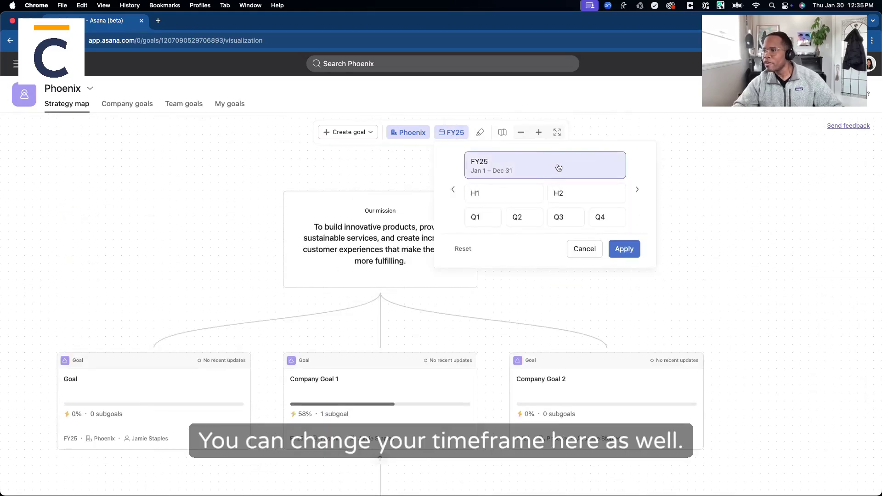
left_click(406, 130)
left_click(406, 133)
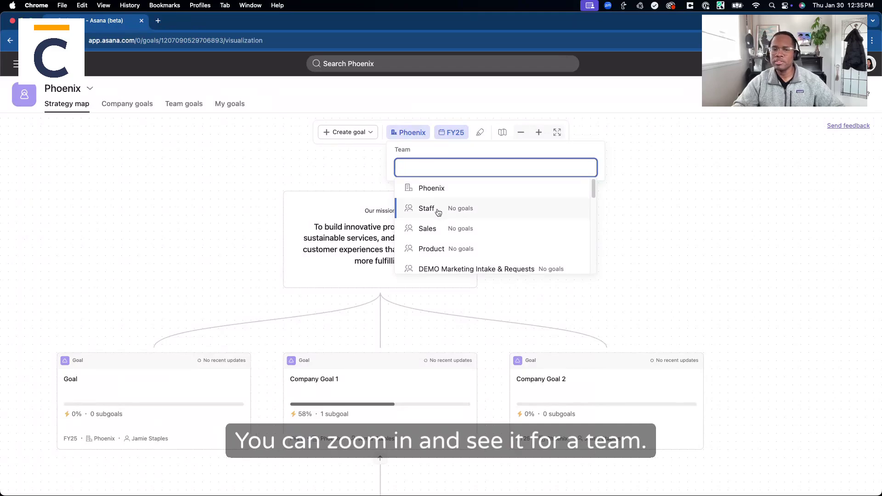
left_click(346, 174)
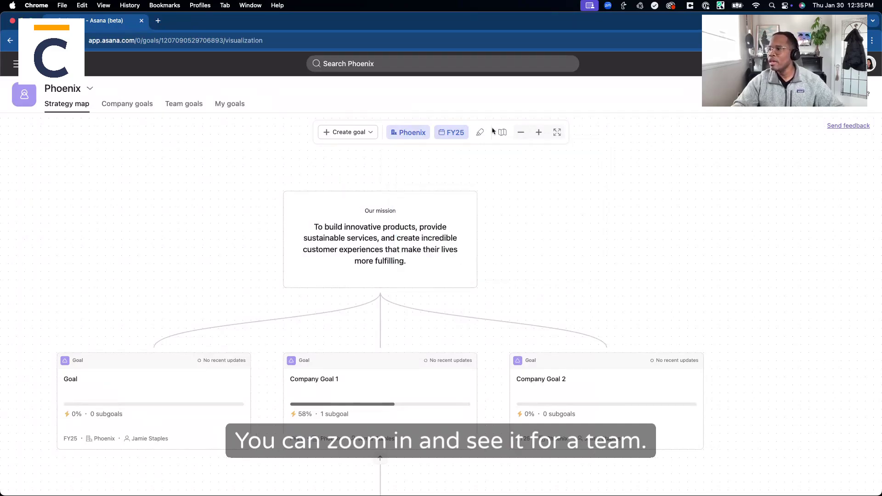
- Zoom out on the Strategy map until the whole goal hierarchy fits on screen
left_click(540, 133)
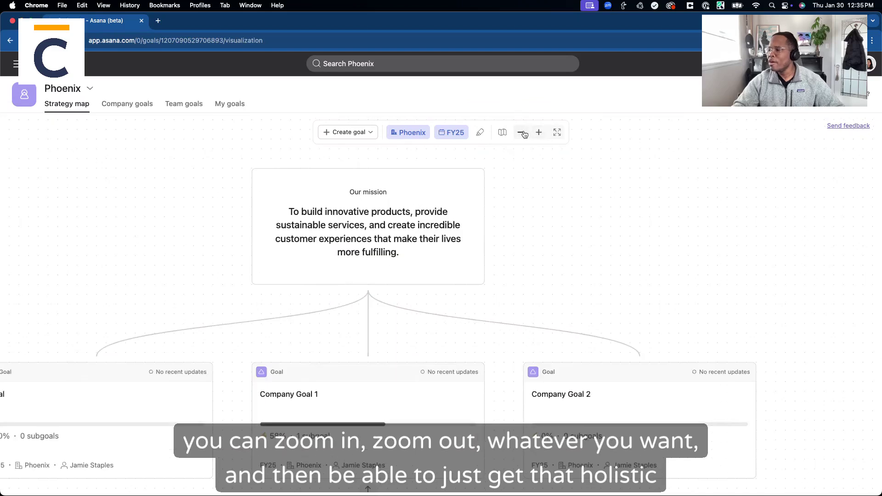
left_click(522, 133)
left_click(524, 134)
scroll(541, 242, "down", 5)
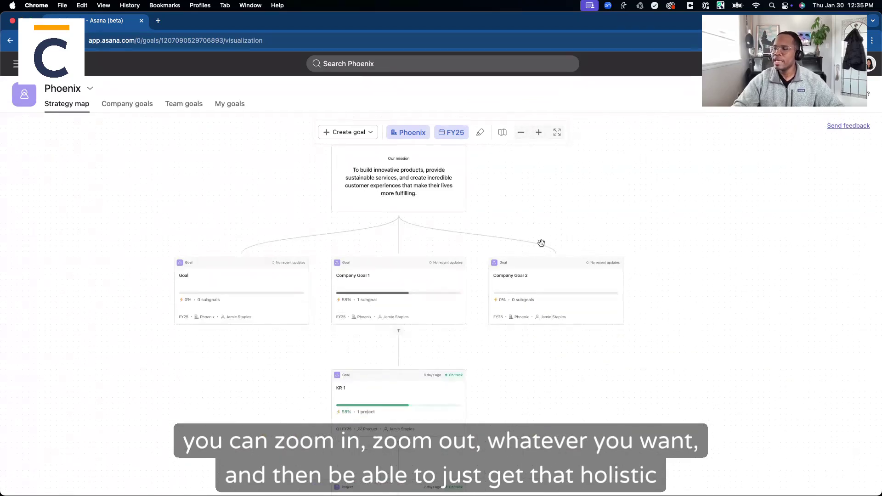
scroll(550, 327, "up", 1)
scroll(550, 327, "up", 1)
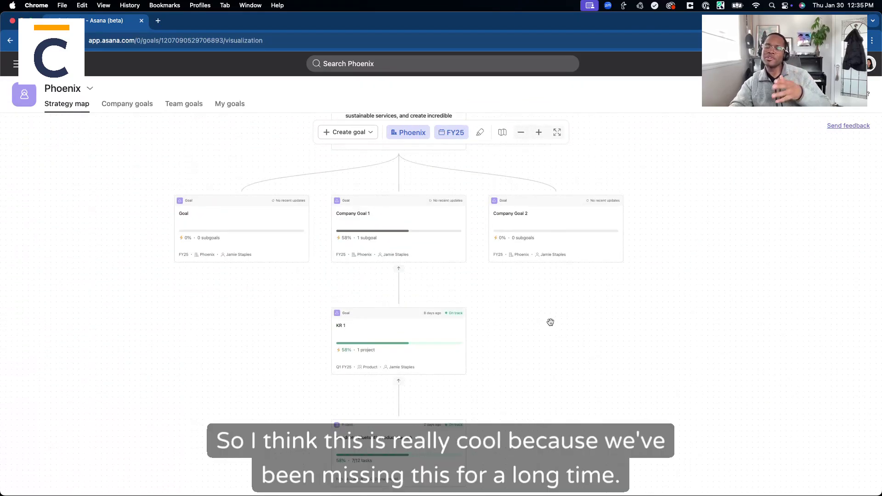
scroll(551, 322, "up", 1)
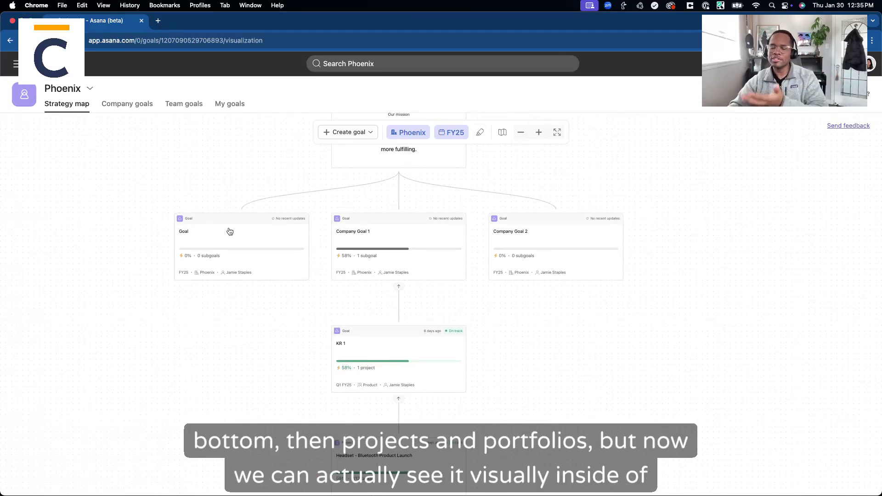
scroll(207, 164, "up", 5)
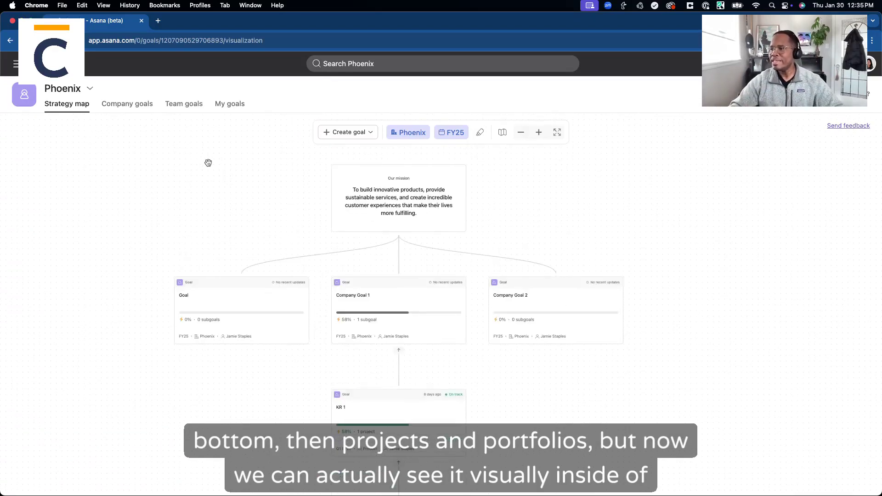
left_click(354, 135)
mouse_move(354, 196)
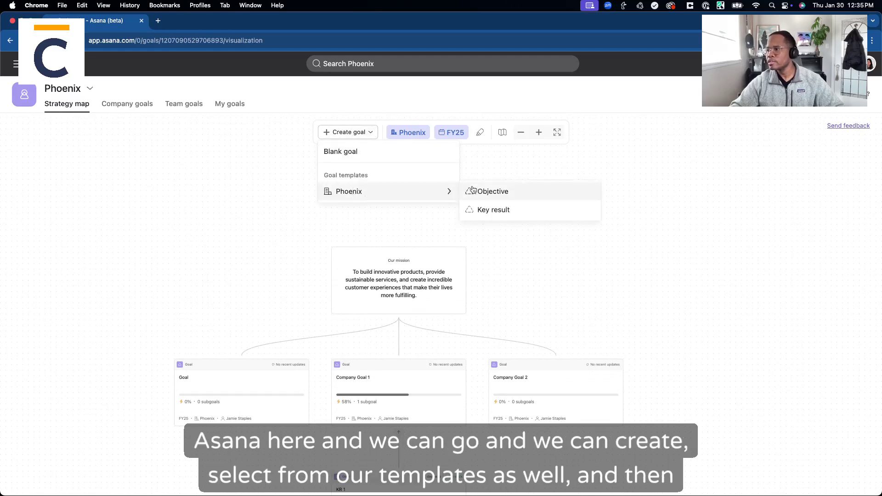
left_click(514, 167)
left_click(479, 132)
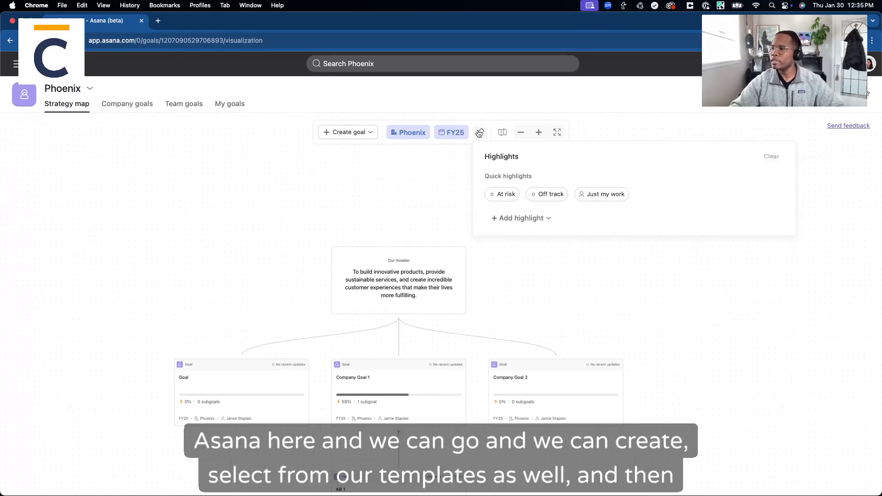
left_click(506, 196)
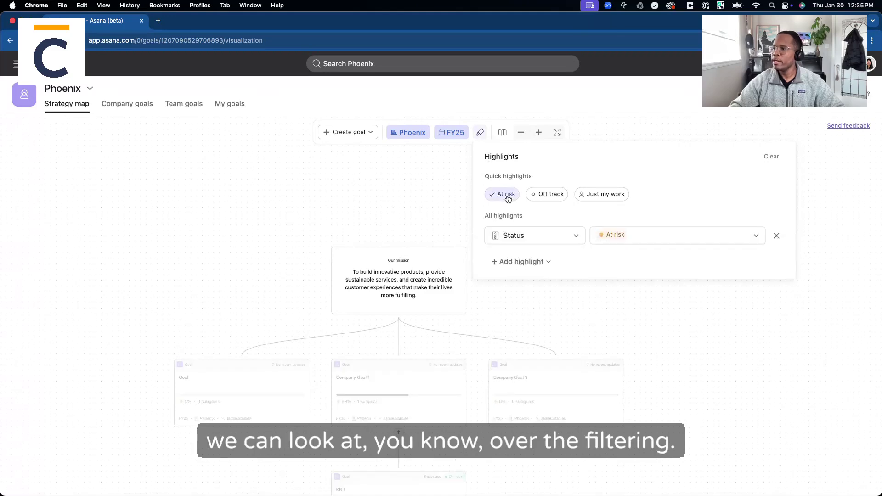
left_click(372, 213)
scroll(274, 275, "down", 5)
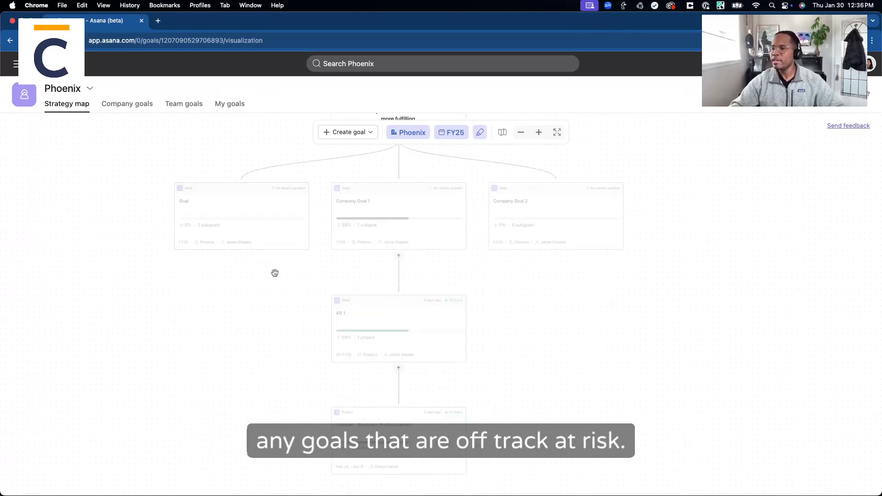
scroll(305, 319, "up", 7)
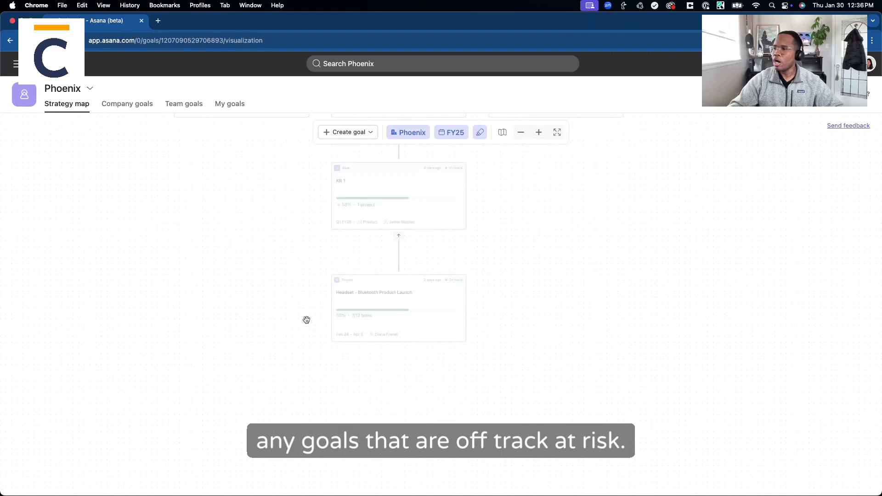
left_click(481, 134)
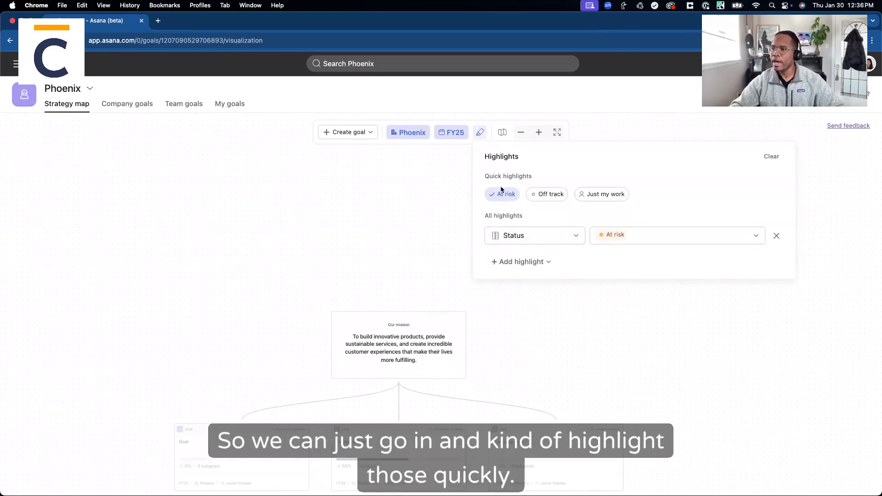
left_click(518, 262)
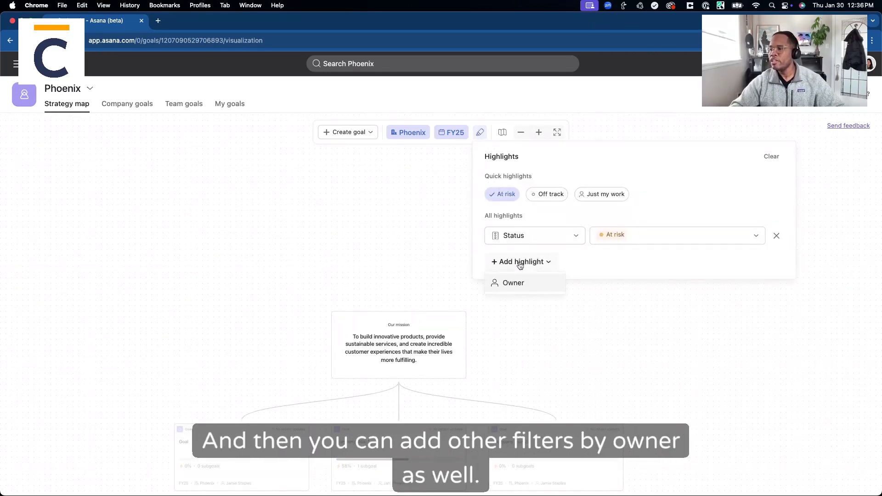
left_click(626, 274)
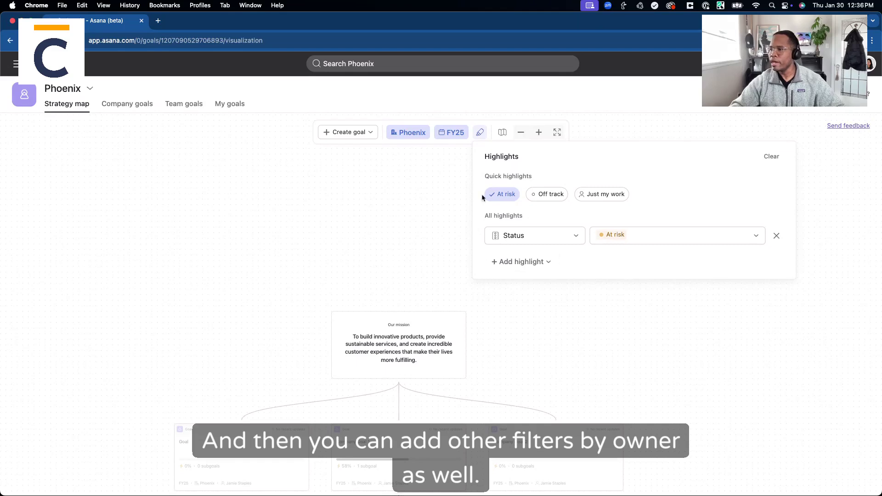
left_click(510, 198)
left_click(669, 330)
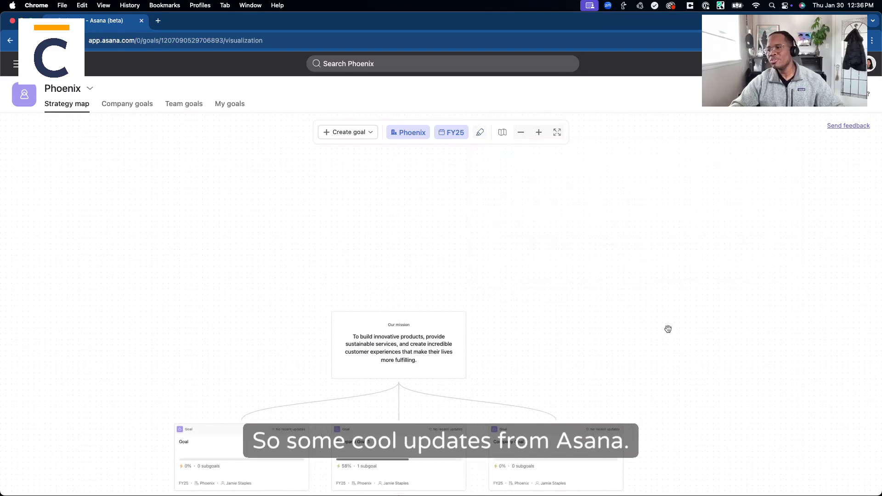
scroll(390, 224, "down", 5)
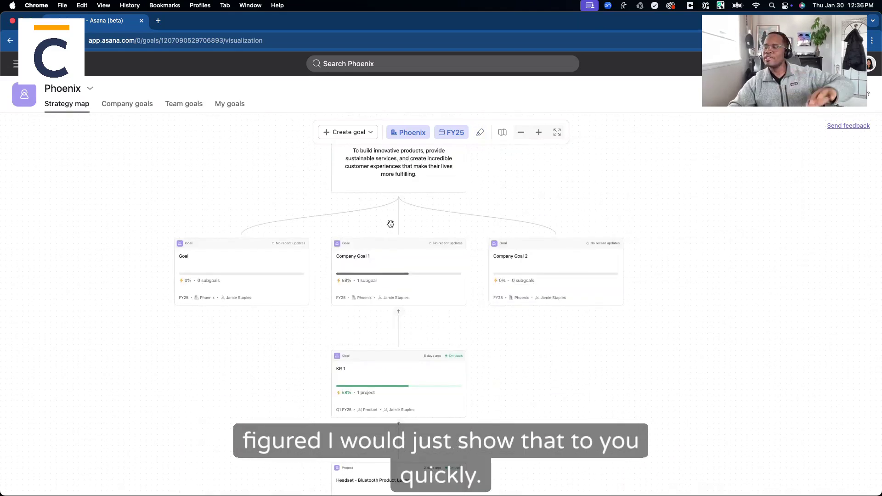